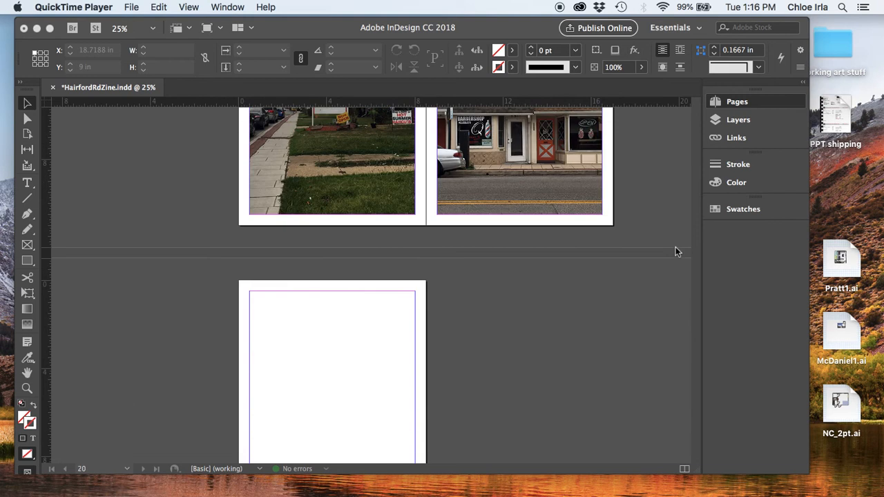
Step: Add four blank pages to the 20-page document
{"action": "left_click", "coordinate": [736, 102]}
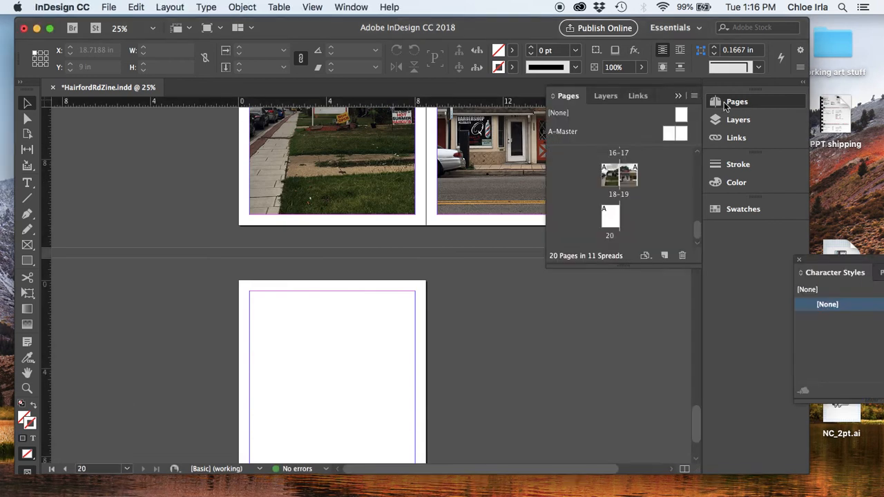
{"action": "scroll", "coordinate": [653, 190], "scroll_direction": "up", "scroll_amount": 3}
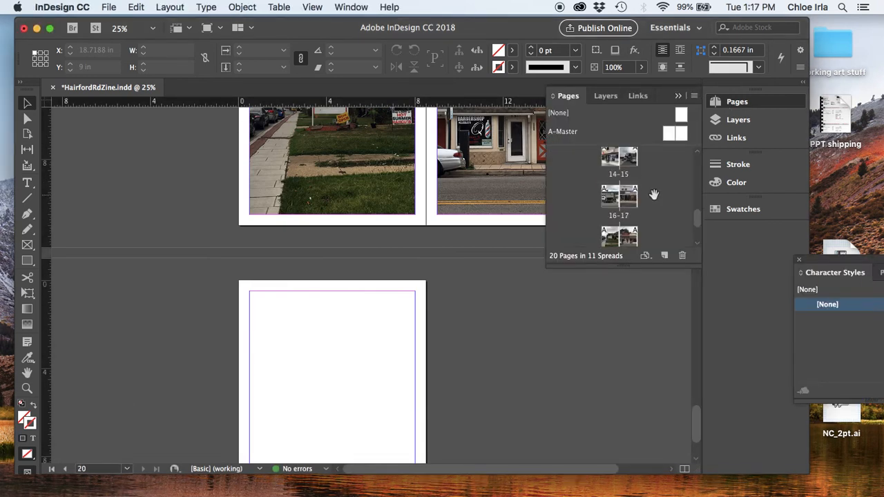
{"action": "scroll", "coordinate": [653, 193], "scroll_direction": "up", "scroll_amount": 2}
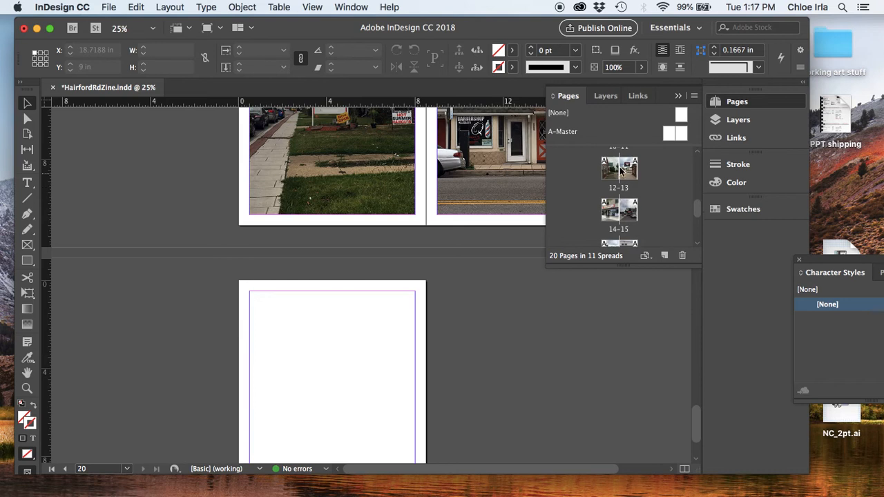
{"action": "left_click_drag", "start_coordinate": [697, 211], "coordinate": [700, 241]}
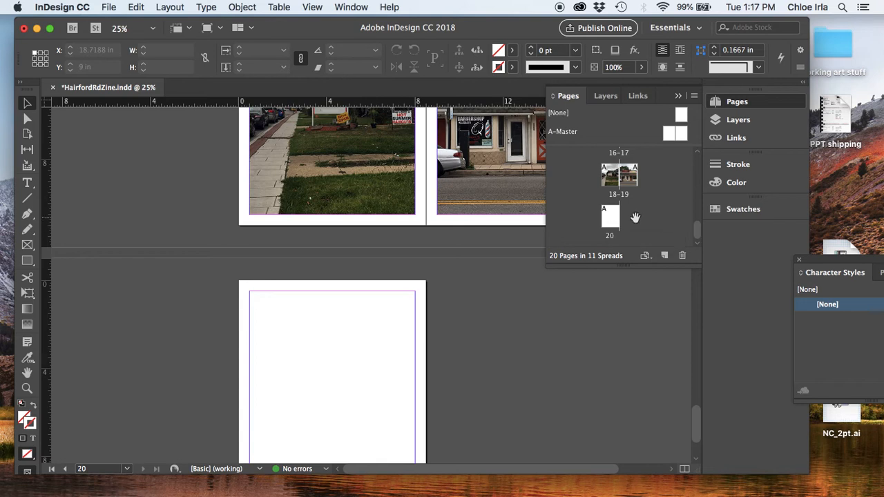
{"action": "left_click", "coordinate": [665, 255]}
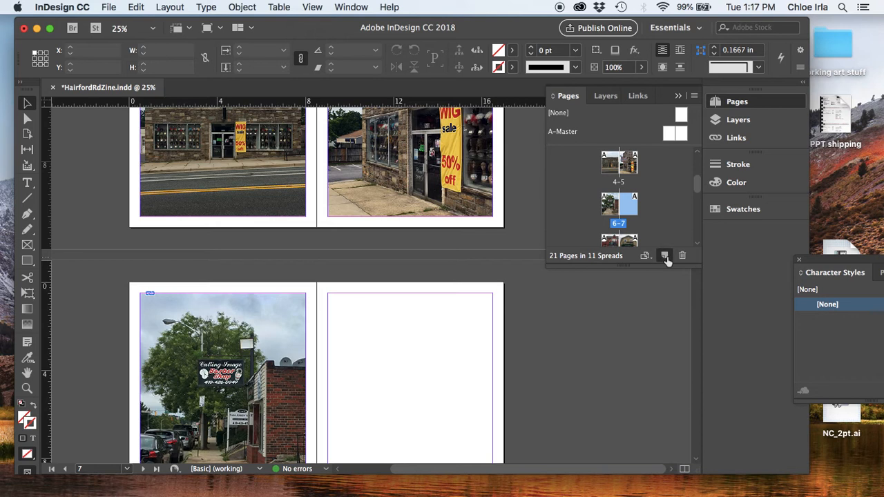
{"action": "left_click", "coordinate": [665, 255]}
{"action": "left_click", "coordinate": [664, 255]}
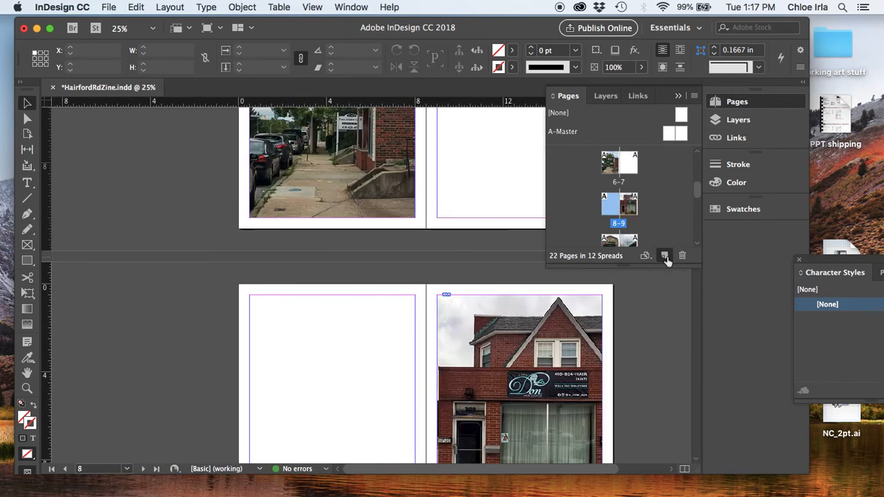
{"action": "left_click", "coordinate": [665, 256]}
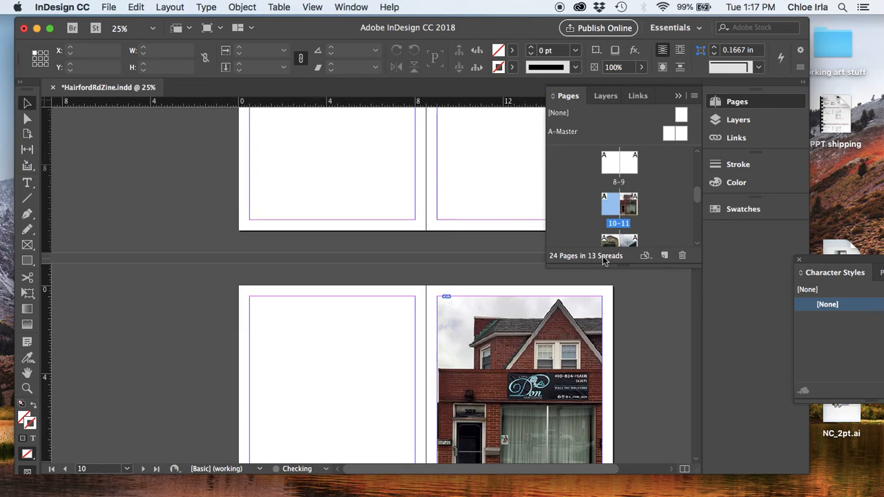
Step: Move the four blank pages 7 to 10 to the end of the document so the photo spreads run continuously
{"action": "left_click_drag", "start_coordinate": [616, 201], "coordinate": [620, 182]}
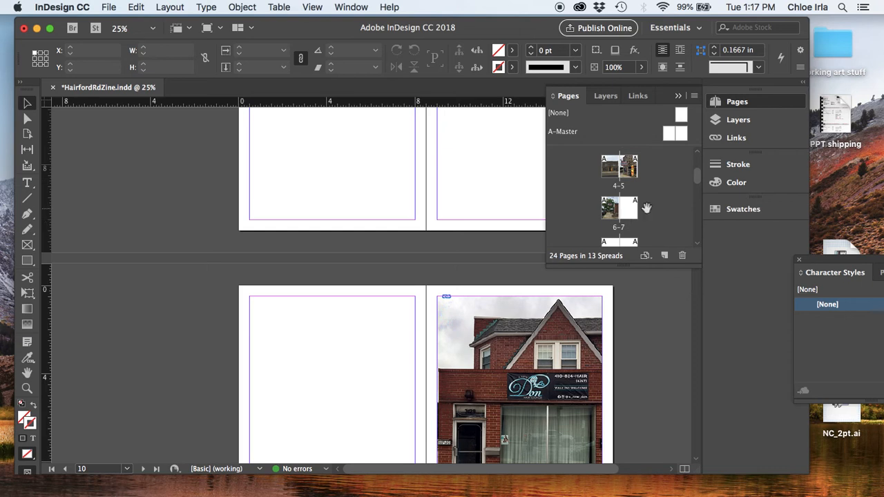
{"action": "left_click_drag", "start_coordinate": [647, 208], "coordinate": [638, 179]}
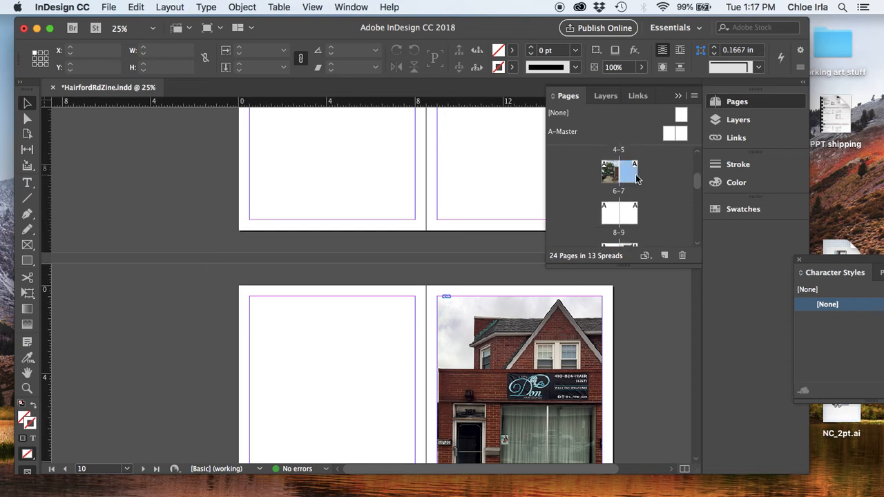
{"action": "scroll", "coordinate": [662, 206], "scroll_direction": "down", "scroll_amount": 3}
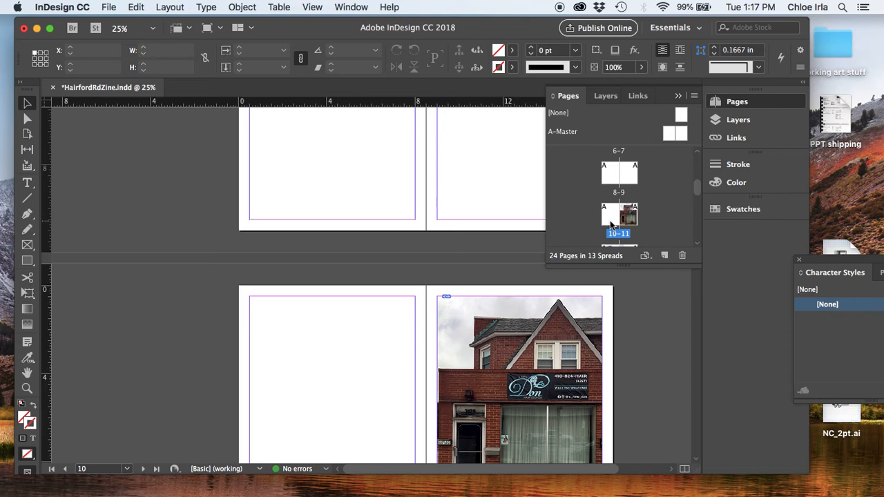
{"action": "left_click", "coordinate": [611, 218], "text": "shift"}
{"action": "left_click_drag", "start_coordinate": [627, 181], "coordinate": [603, 221]}
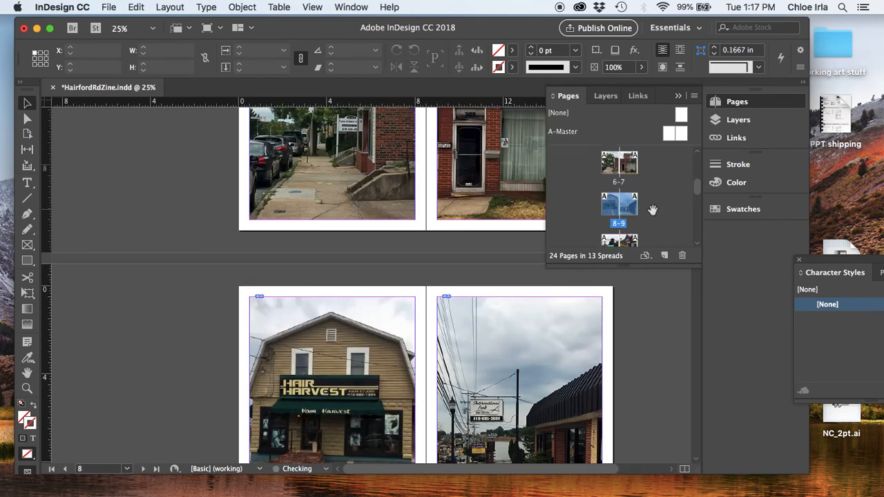
{"action": "scroll", "coordinate": [653, 212], "scroll_direction": "down", "scroll_amount": 5}
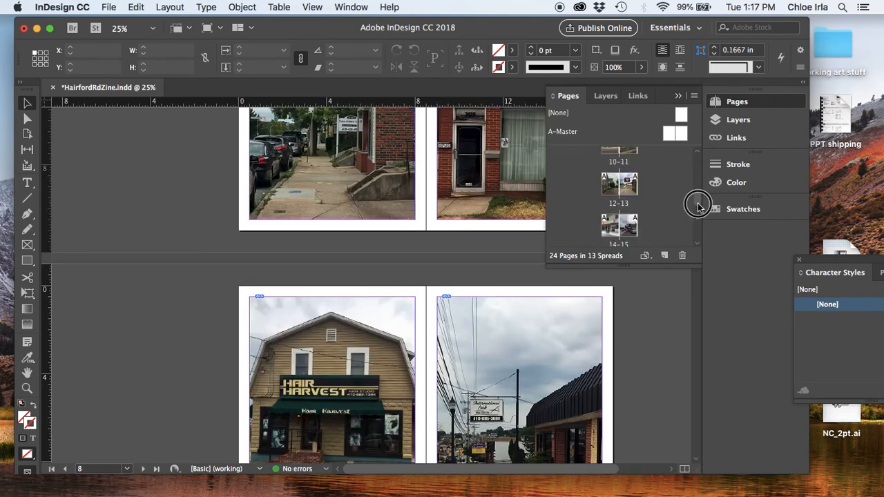
{"action": "scroll", "coordinate": [694, 207], "scroll_direction": "down", "scroll_amount": 5}
{"action": "scroll", "coordinate": [696, 207], "scroll_direction": "up", "scroll_amount": 8}
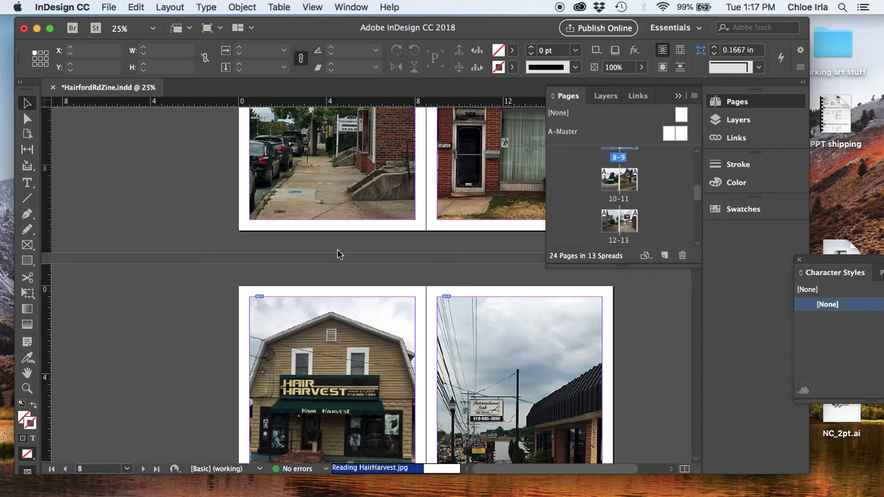
{"action": "left_click", "coordinate": [678, 96]}
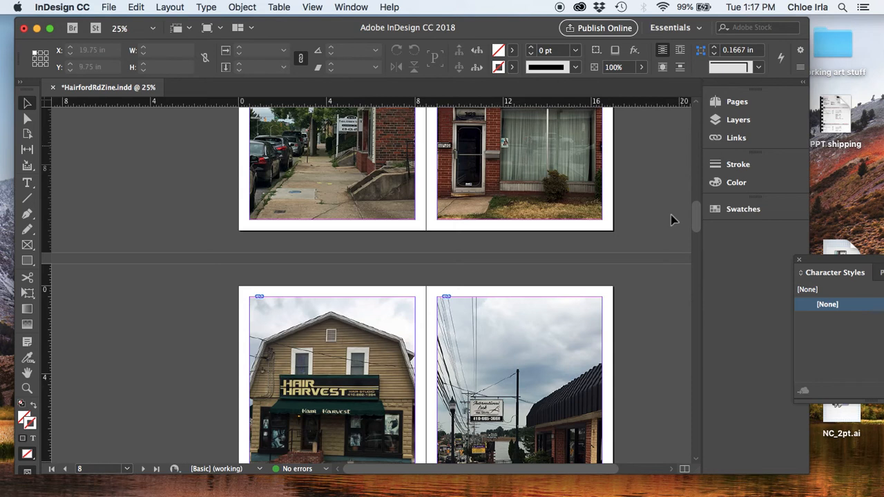
Step: Review the photo spreads from pages 8–9 back to pages 2–3, checking how the facing images pair up
{"action": "scroll", "coordinate": [673, 218], "scroll_direction": "up", "scroll_amount": 5}
{"action": "scroll", "coordinate": [673, 218], "scroll_direction": "up", "scroll_amount": 2}
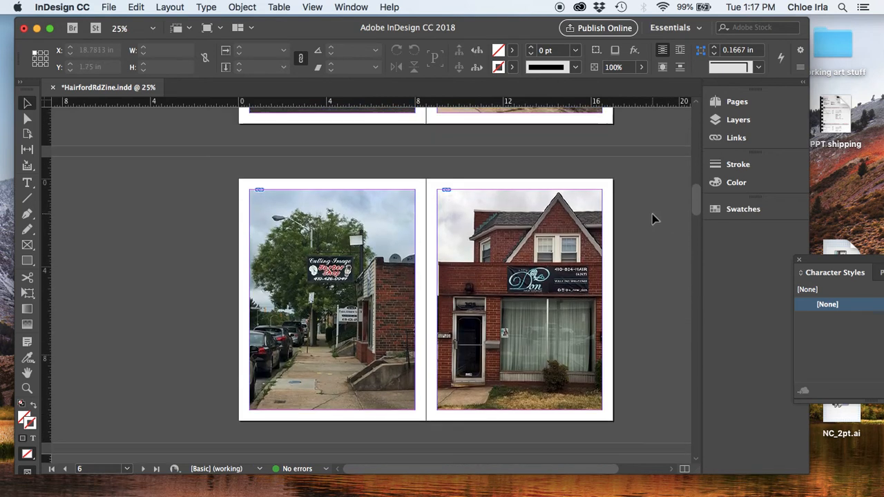
{"action": "scroll", "coordinate": [652, 214], "scroll_direction": "up", "scroll_amount": 7}
{"action": "scroll", "coordinate": [649, 181], "scroll_direction": "up", "scroll_amount": 1}
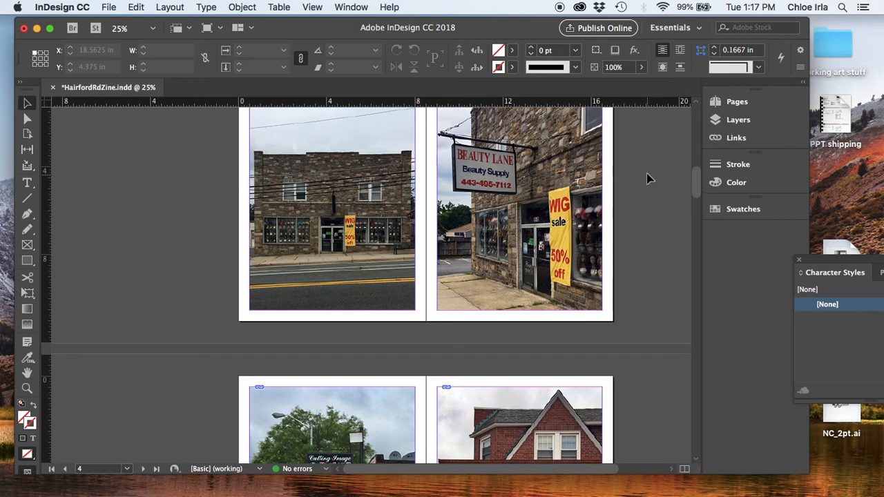
{"action": "scroll", "coordinate": [677, 186], "scroll_direction": "up", "scroll_amount": 2}
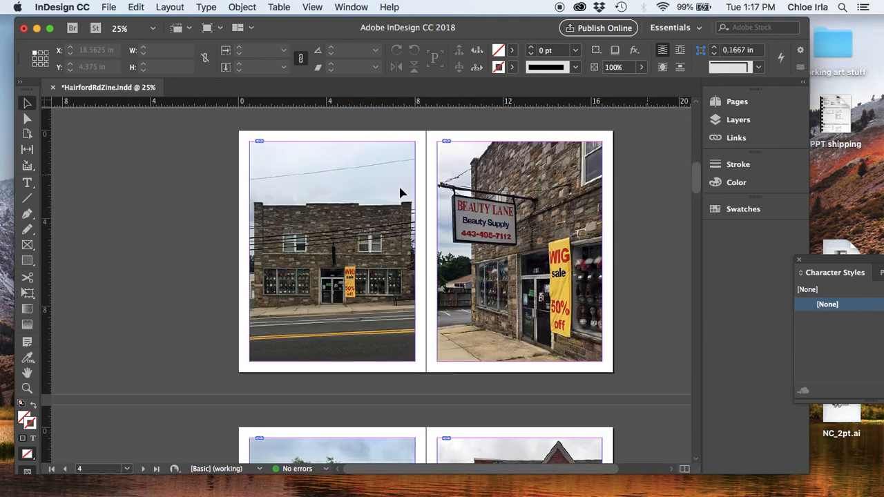
{"action": "scroll", "coordinate": [442, 211], "scroll_direction": "up", "scroll_amount": 2}
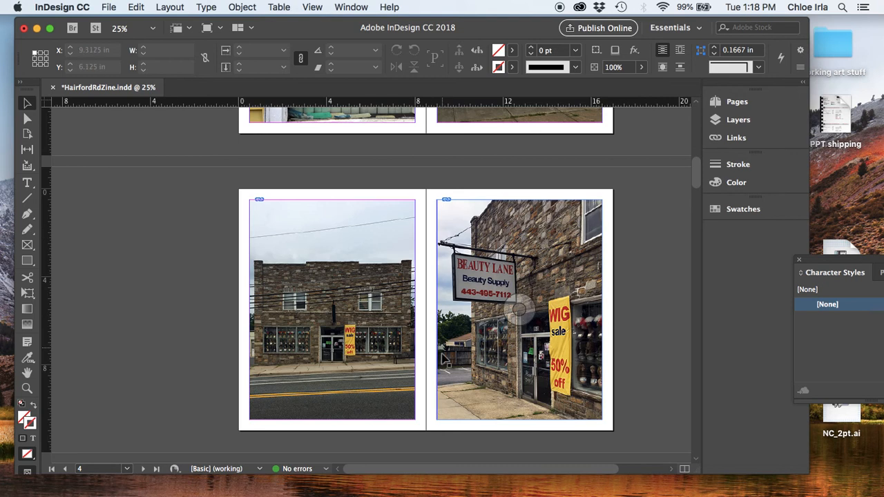
{"action": "scroll", "coordinate": [592, 283], "scroll_direction": "up", "scroll_amount": 2}
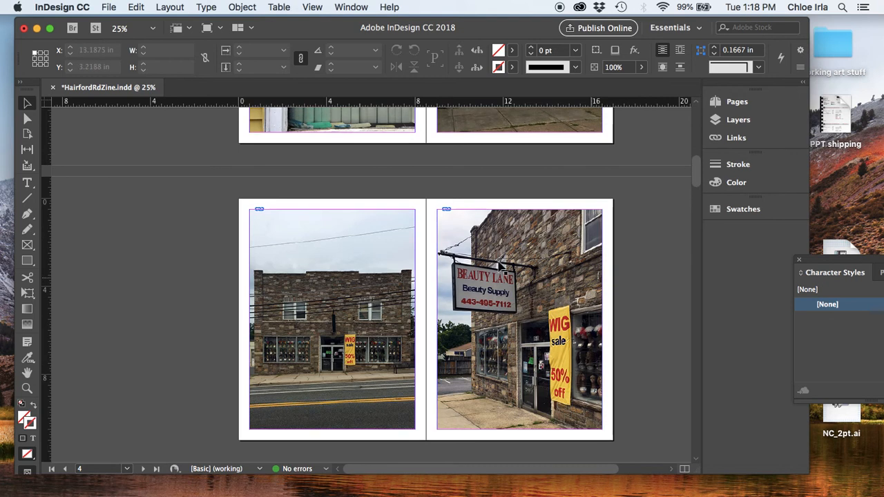
{"action": "scroll", "coordinate": [642, 207], "scroll_direction": "up", "scroll_amount": 5}
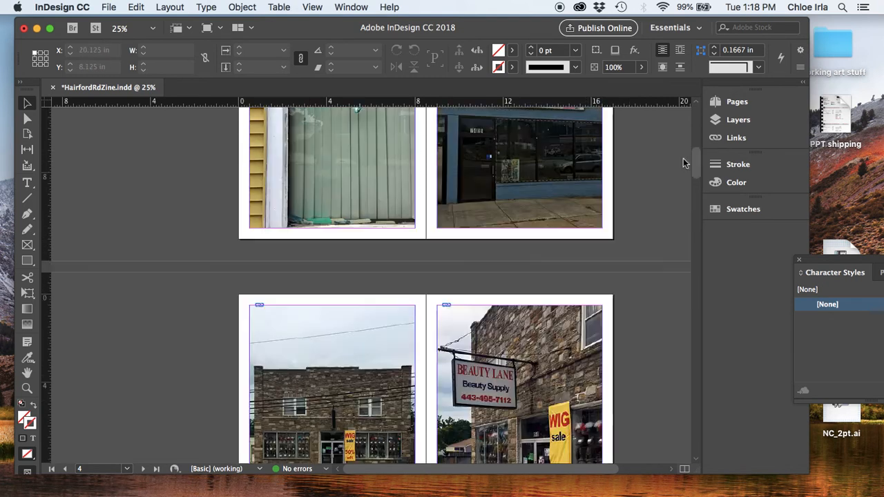
Step: Review the facing photos on the spreads from pages 6–7 through pages 16–17
{"action": "left_click_drag", "start_coordinate": [696, 165], "coordinate": [699, 202]}
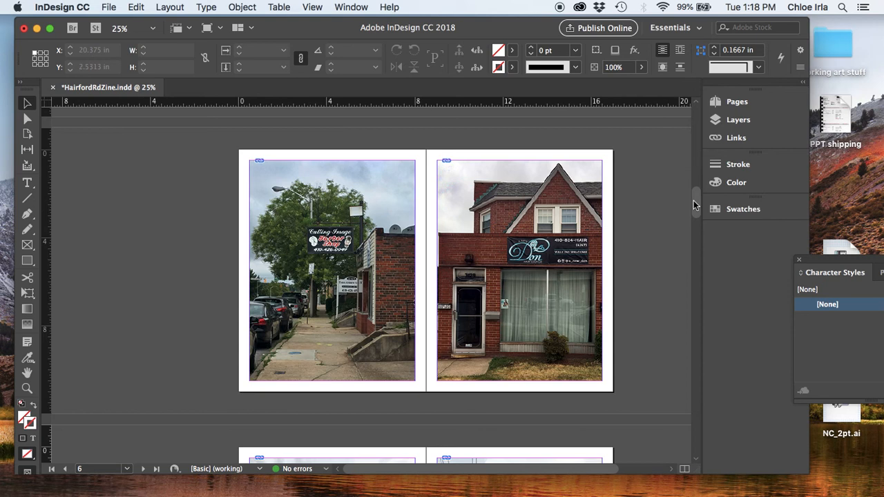
{"action": "left_click_drag", "start_coordinate": [694, 204], "coordinate": [695, 232]}
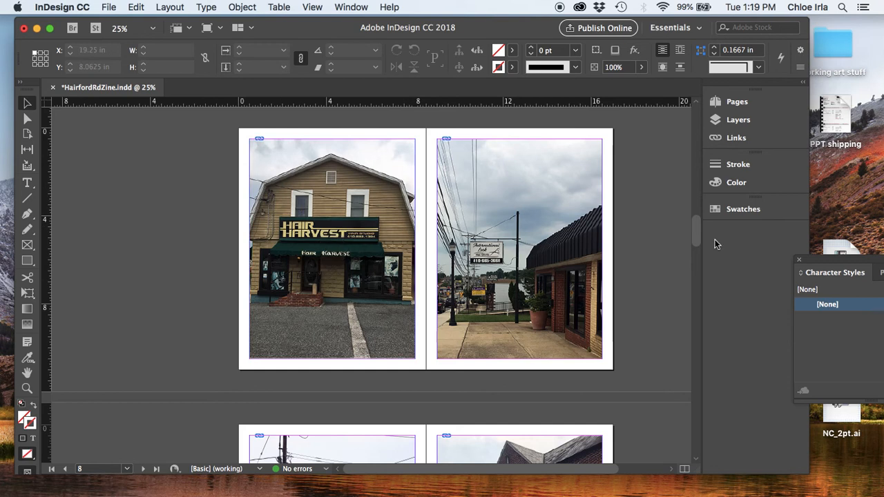
{"action": "left_click_drag", "start_coordinate": [696, 236], "coordinate": [695, 284]}
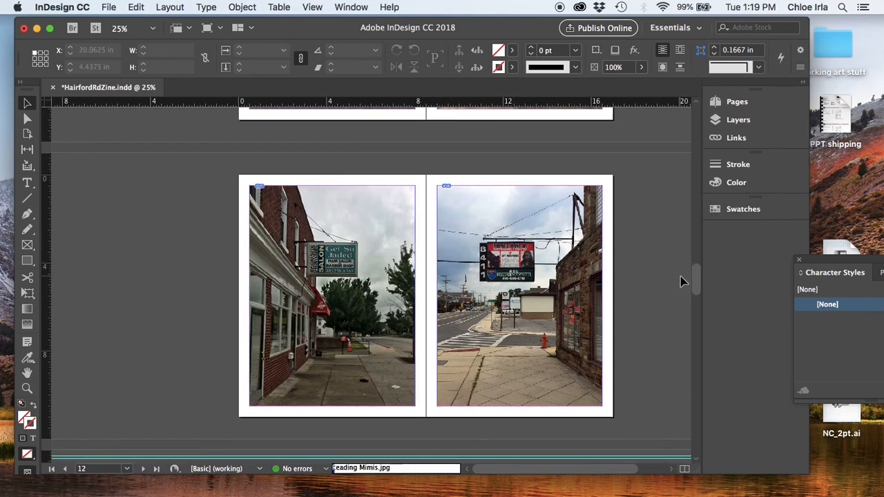
{"action": "scroll", "coordinate": [681, 278], "scroll_direction": "down", "scroll_amount": 2}
{"action": "scroll", "coordinate": [680, 283], "scroll_direction": "down", "scroll_amount": 4}
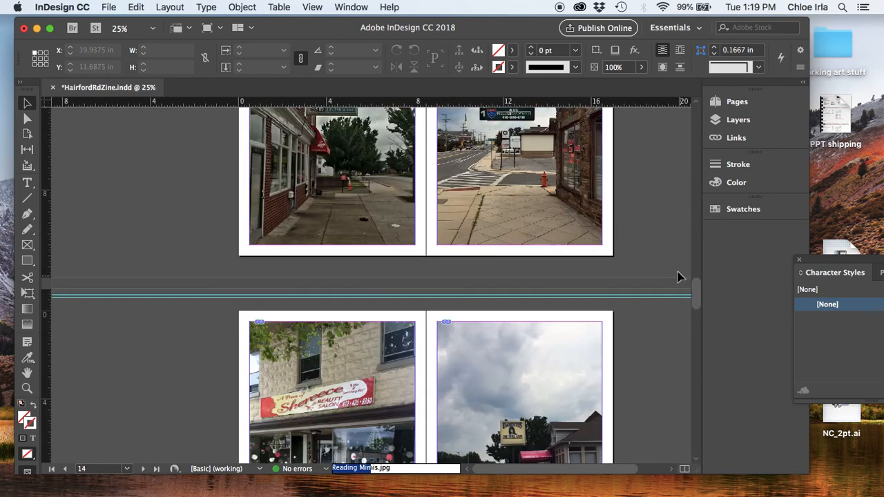
{"action": "scroll", "coordinate": [677, 289], "scroll_direction": "down", "scroll_amount": 7}
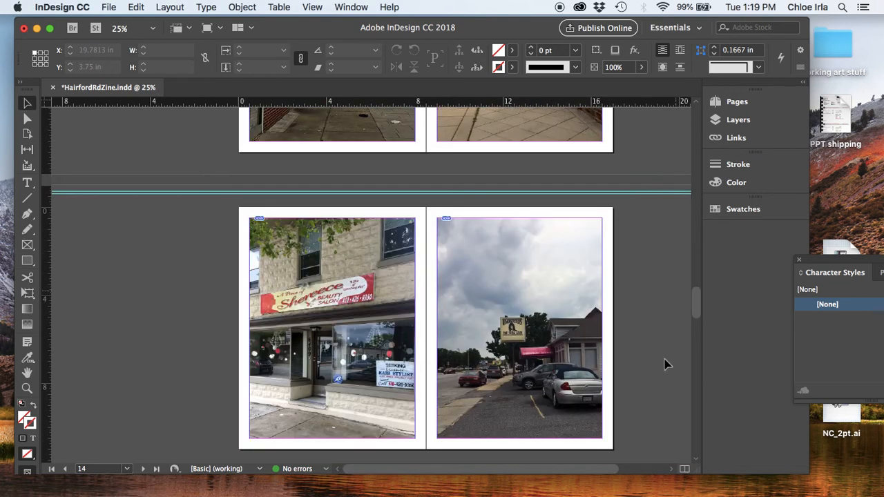
{"action": "scroll", "coordinate": [563, 335], "scroll_direction": "down", "scroll_amount": 5}
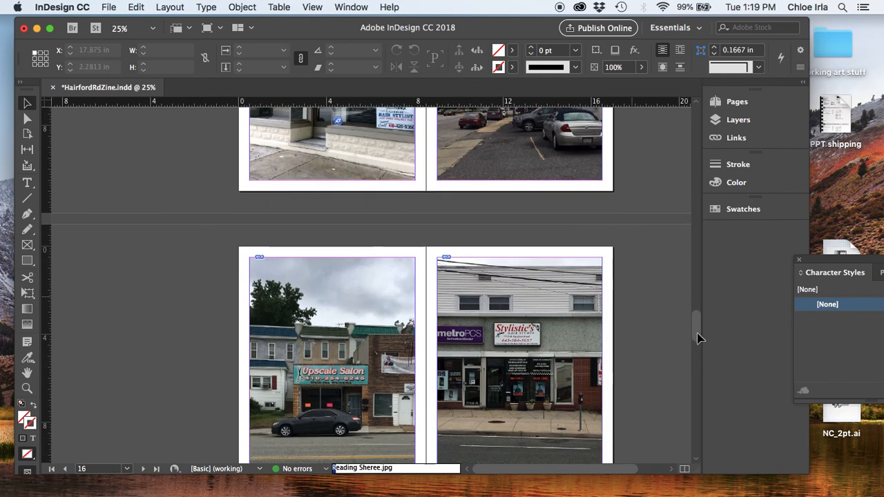
{"action": "scroll", "coordinate": [696, 331], "scroll_direction": "down", "scroll_amount": 2}
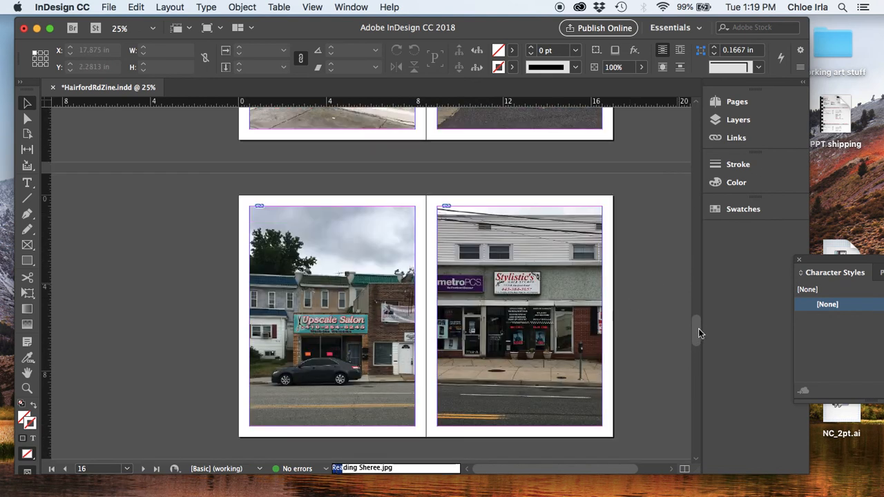
{"action": "scroll", "coordinate": [697, 330], "scroll_direction": "down", "scroll_amount": 4}
{"action": "scroll", "coordinate": [304, 221], "scroll_direction": "up", "scroll_amount": 1}
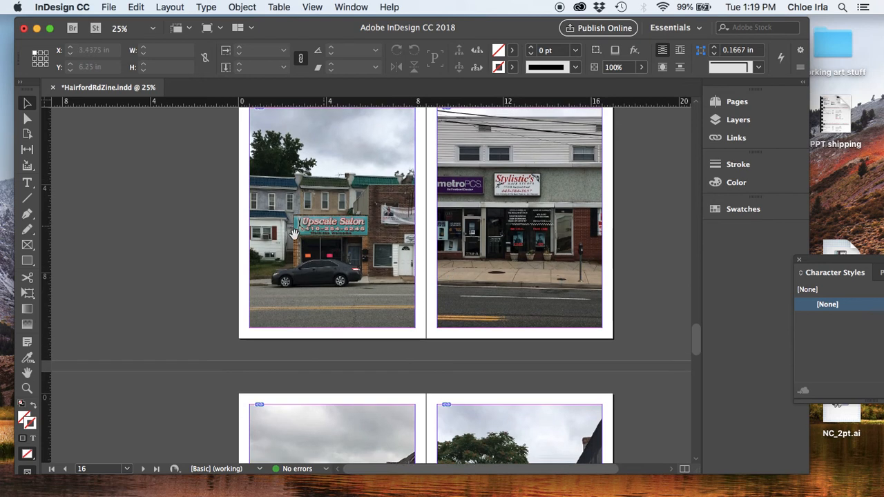
Step: Examine the spreads on pages 16–17 and 14–15, and select the beauty salon photo on page 14
{"action": "scroll", "coordinate": [296, 232], "scroll_direction": "up", "scroll_amount": 2}
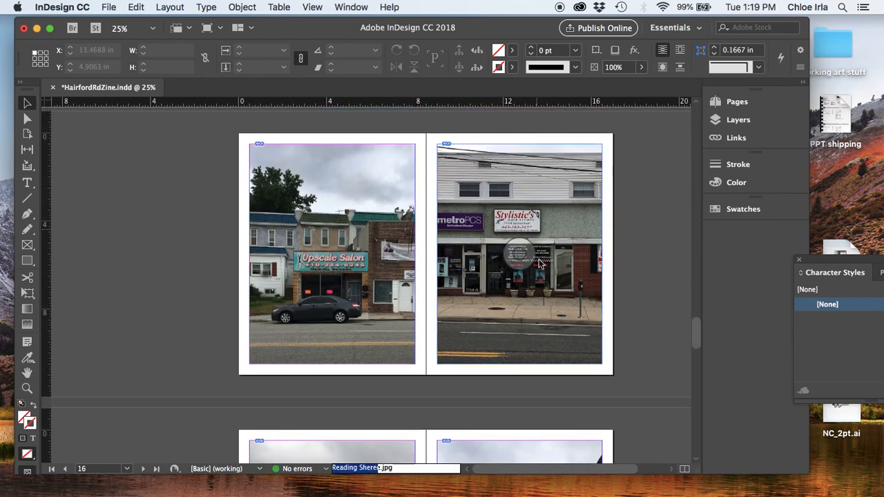
{"action": "scroll", "coordinate": [540, 264], "scroll_direction": "up", "scroll_amount": 2}
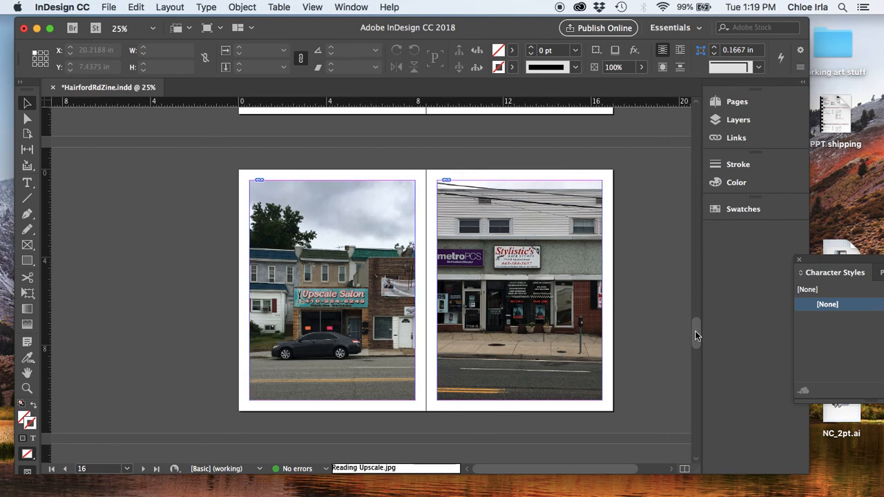
{"action": "left_click_drag", "start_coordinate": [696, 336], "coordinate": [698, 313]}
{"action": "scroll", "coordinate": [670, 305], "scroll_direction": "up", "scroll_amount": 5}
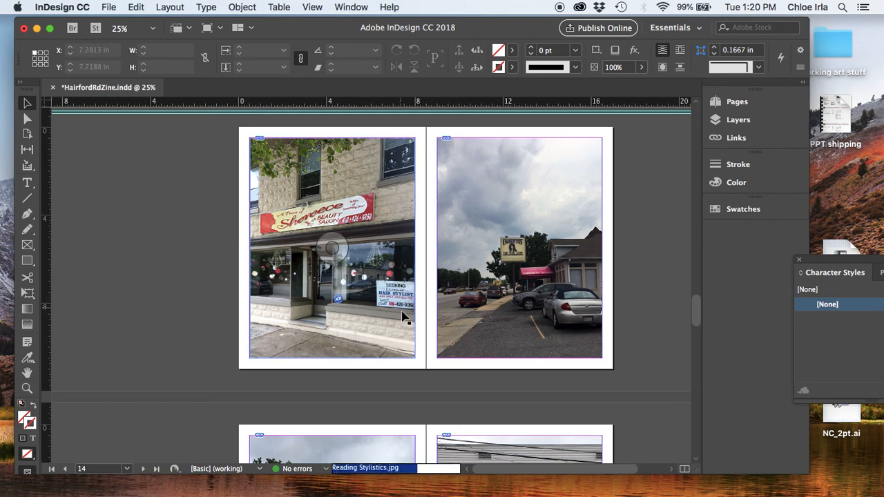
{"action": "left_click", "coordinate": [330, 249]}
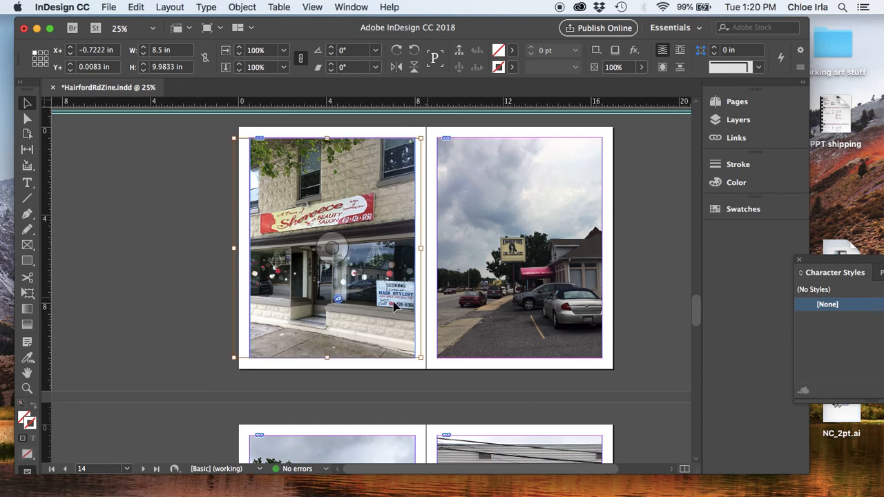
Step: Examine the last photo spread on pages 18–19 and the blank pages 20 to 24 at the document's end
{"action": "scroll", "coordinate": [389, 299], "scroll_direction": "down", "scroll_amount": 5}
{"action": "scroll", "coordinate": [389, 299], "scroll_direction": "down", "scroll_amount": 10}
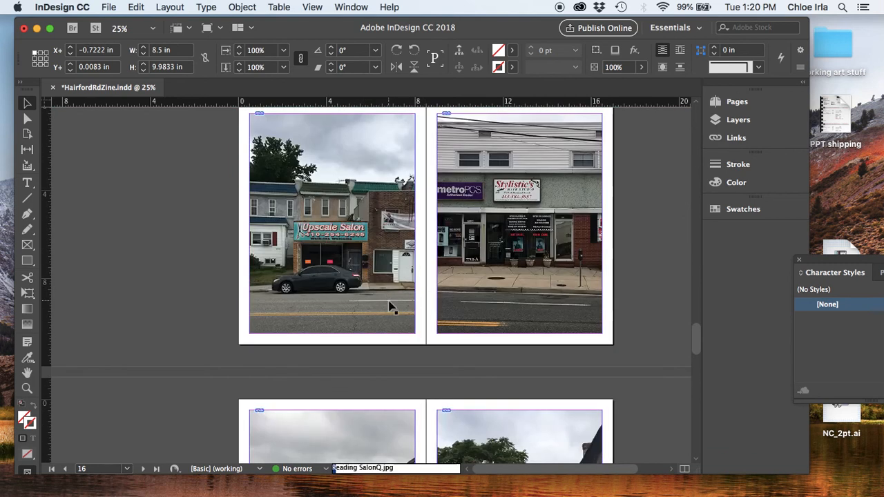
{"action": "scroll", "coordinate": [641, 331], "scroll_direction": "down", "scroll_amount": 3}
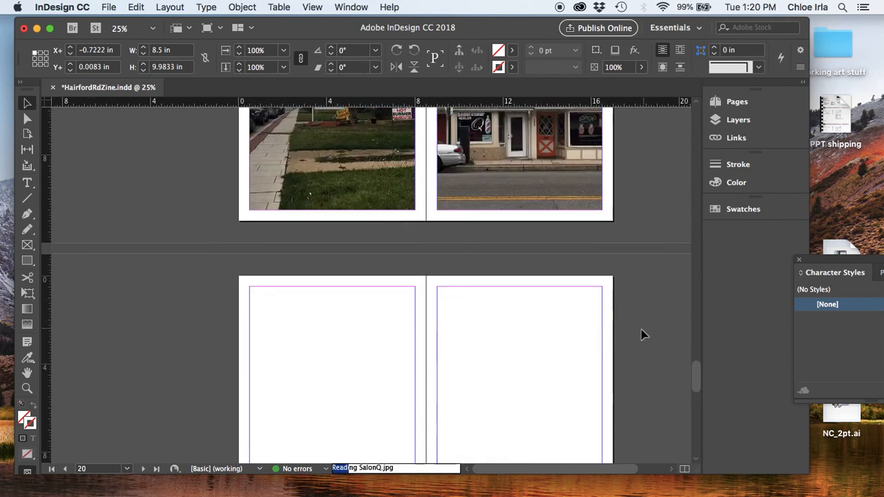
{"action": "scroll", "coordinate": [641, 329], "scroll_direction": "down", "scroll_amount": 1}
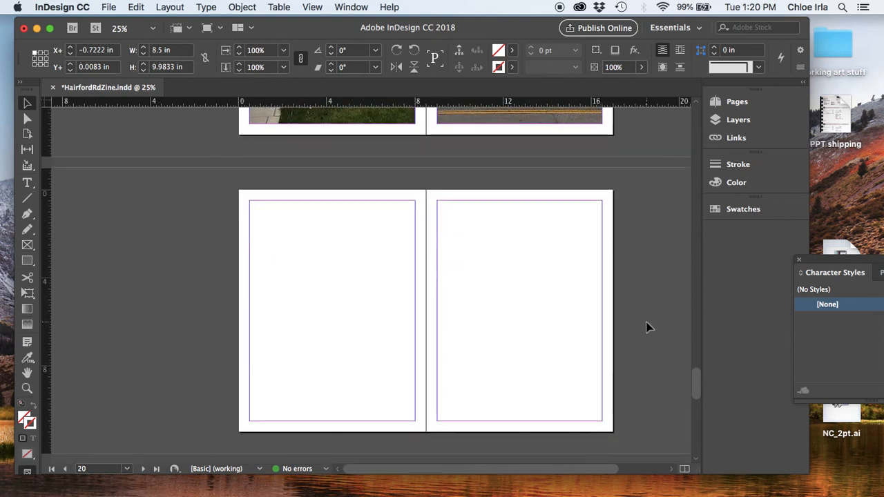
{"action": "scroll", "coordinate": [649, 325], "scroll_direction": "down", "scroll_amount": 4}
{"action": "scroll", "coordinate": [649, 325], "scroll_direction": "up", "scroll_amount": 7}
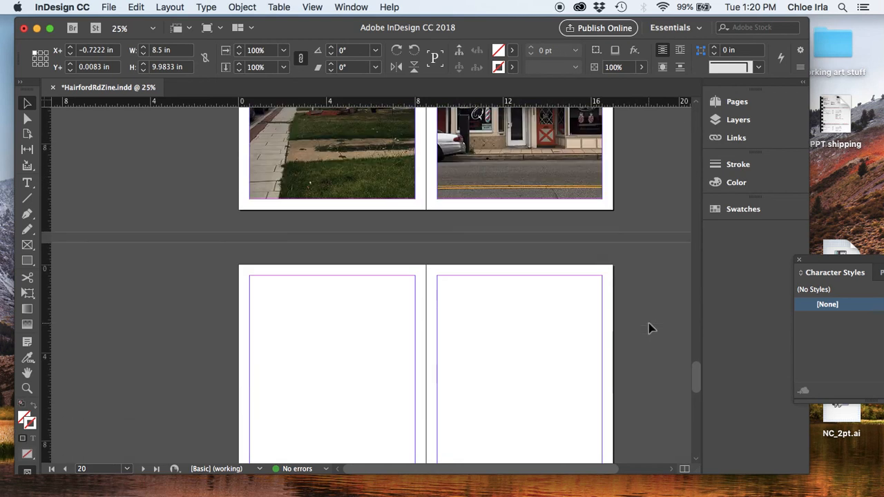
{"action": "scroll", "coordinate": [648, 328], "scroll_direction": "up", "scroll_amount": 4}
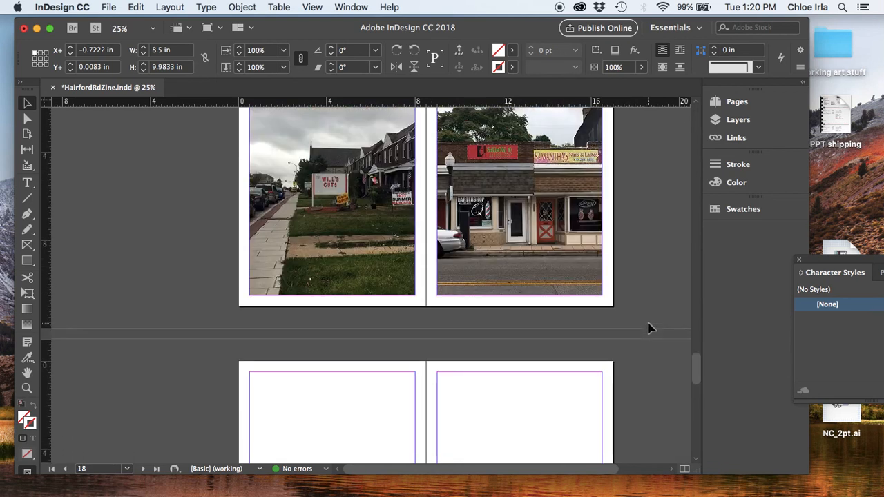
{"action": "scroll", "coordinate": [648, 328], "scroll_direction": "up", "scroll_amount": 3}
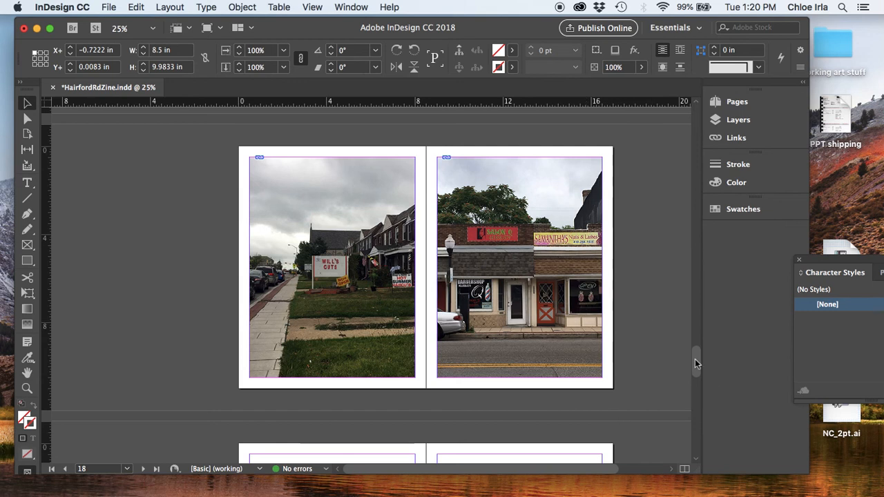
{"action": "left_click", "coordinate": [696, 421]}
{"action": "left_click", "coordinate": [693, 442]}
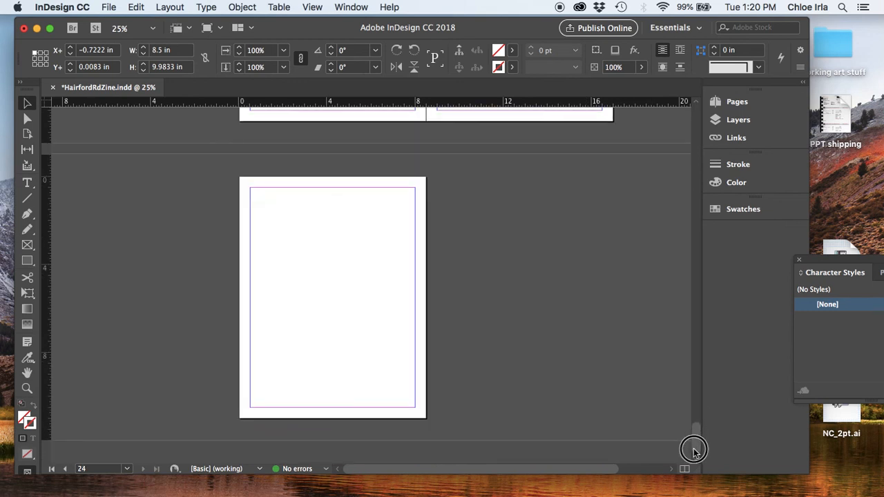